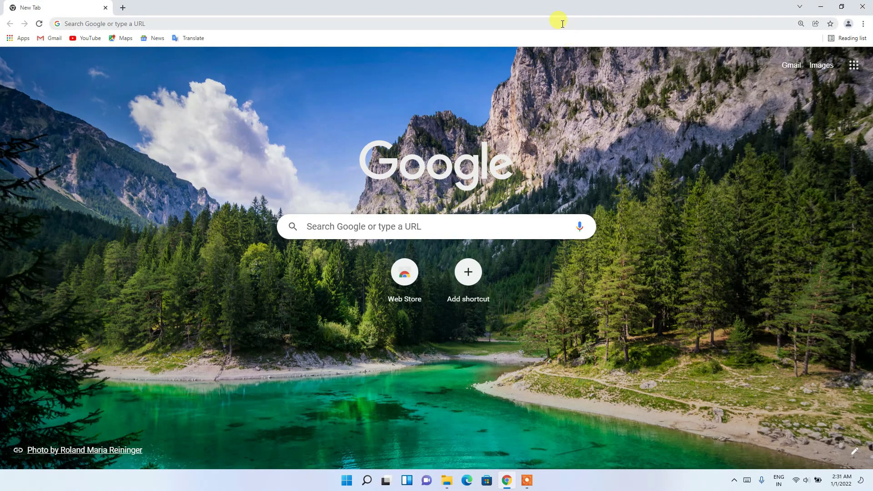
Search Google for 'intellij idea download', correcting the misspelled query
{"action": "left_click", "coordinate": [562, 24]}
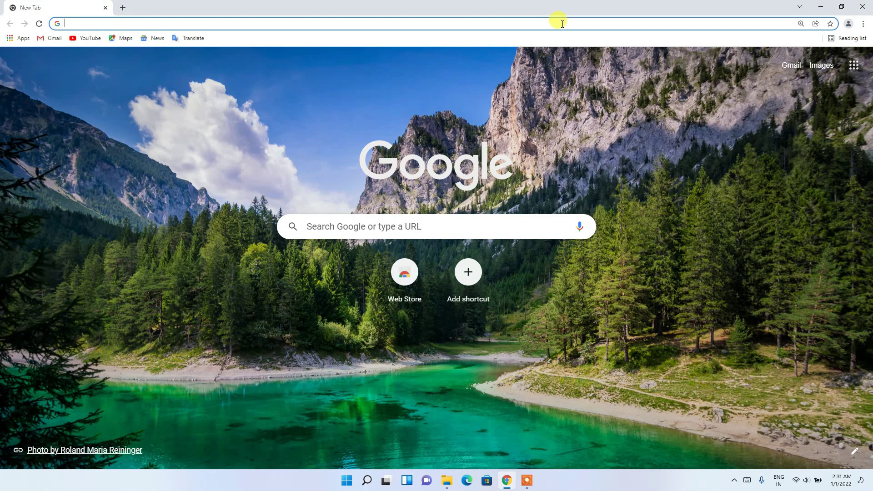
{"action": "type", "text": "inten"}
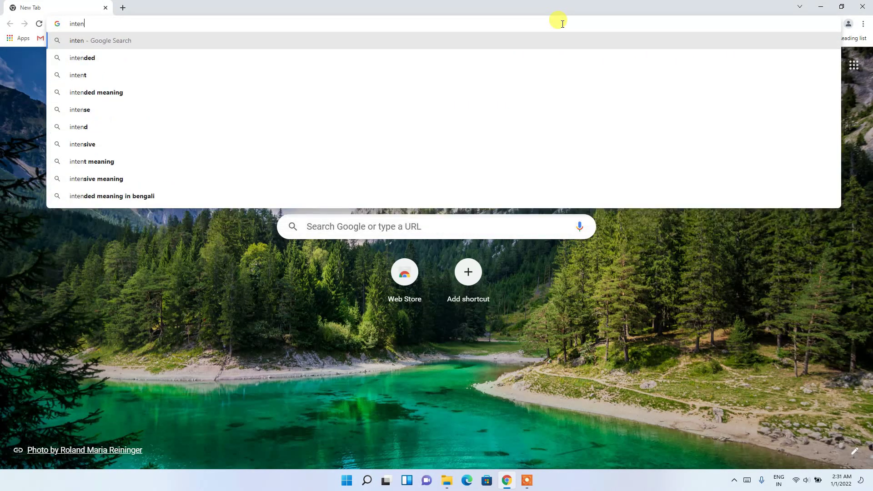
{"action": "type", "text": "ij"}
{"action": "key", "text": "Down"}
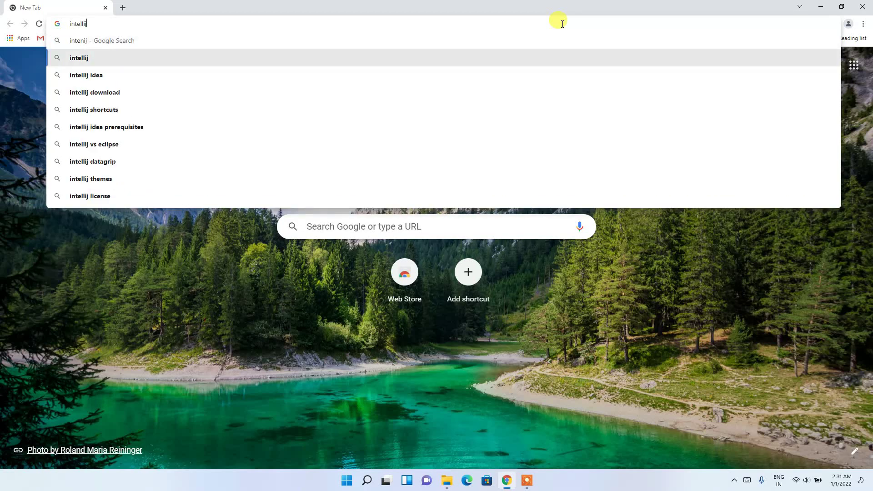
{"action": "key", "text": "Down"}
{"action": "key", "text": "Down"}
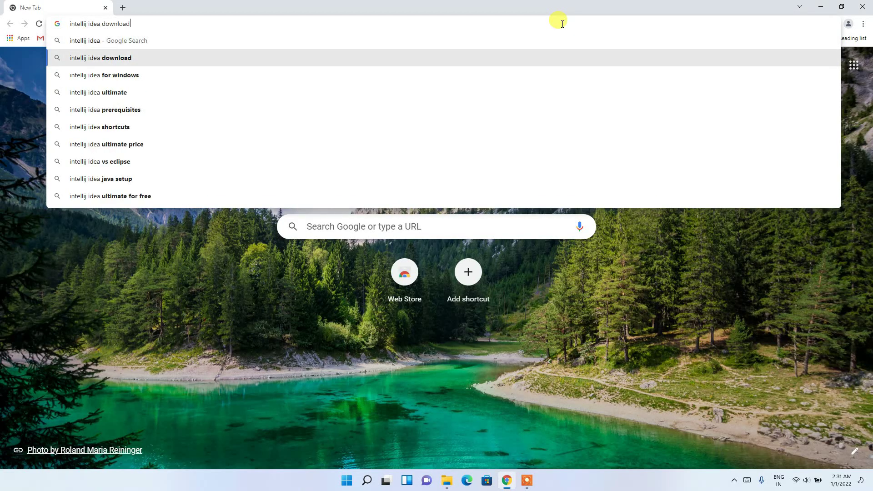
{"action": "key", "text": "Return"}
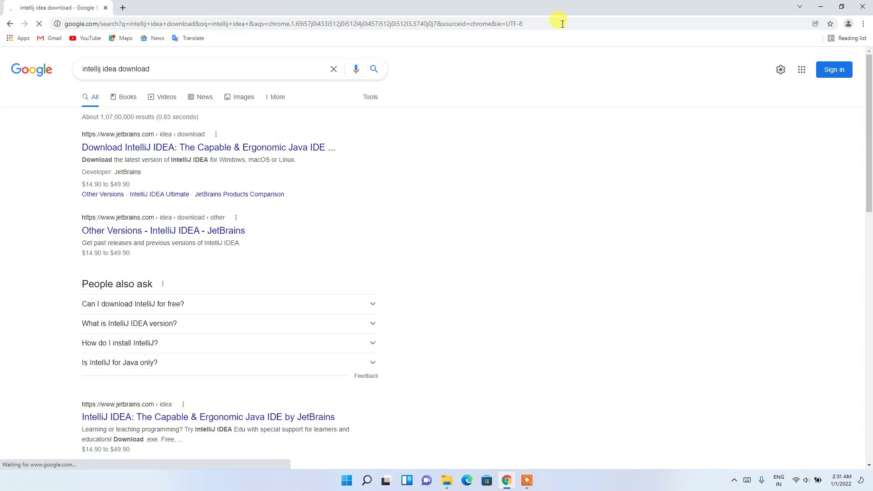
Open the first result, the JetBrains 'Download IntelliJ IDEA' page
{"action": "left_click", "coordinate": [130, 150]}
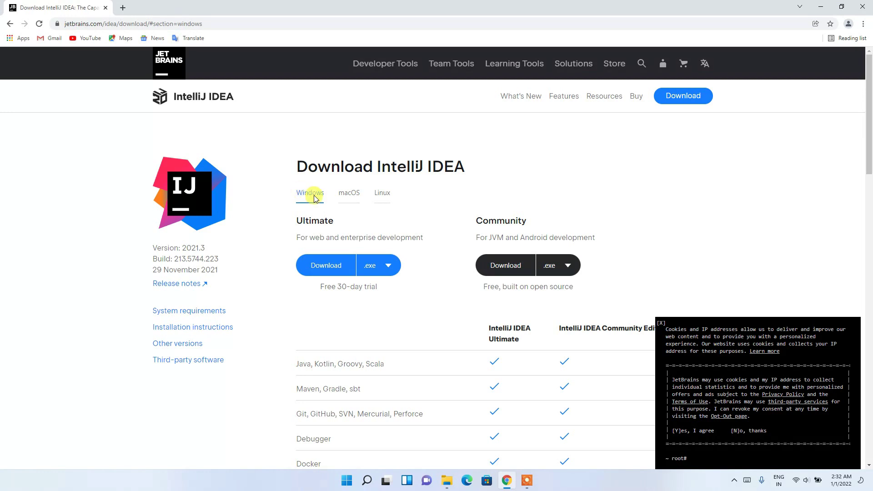
Check the macOS and Linux download options, then return to Windows
{"action": "left_click", "coordinate": [357, 199]}
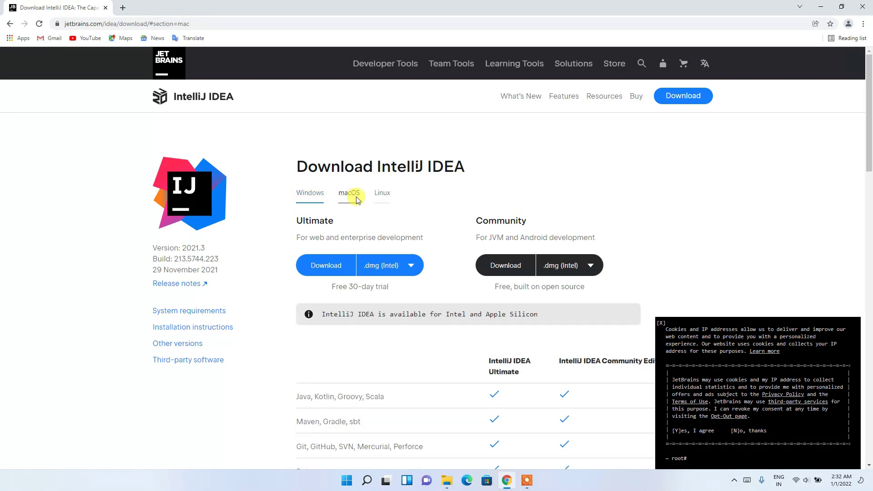
{"action": "left_click", "coordinate": [379, 193]}
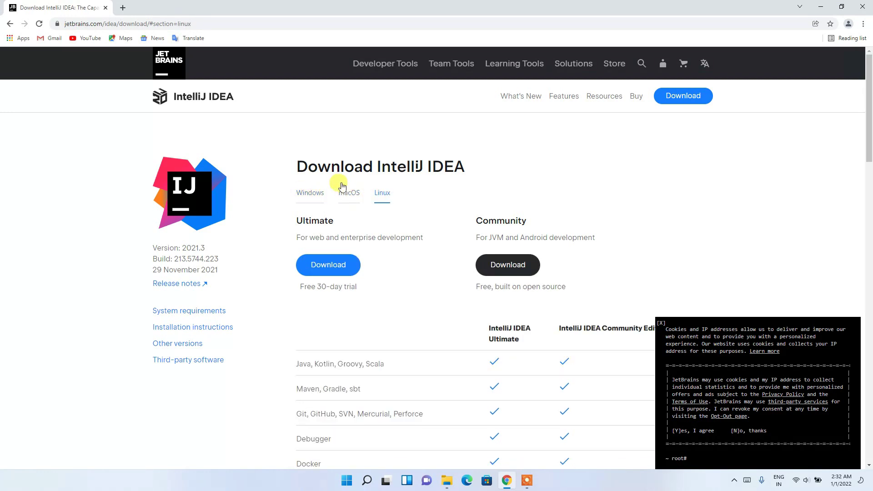
{"action": "left_click", "coordinate": [301, 197]}
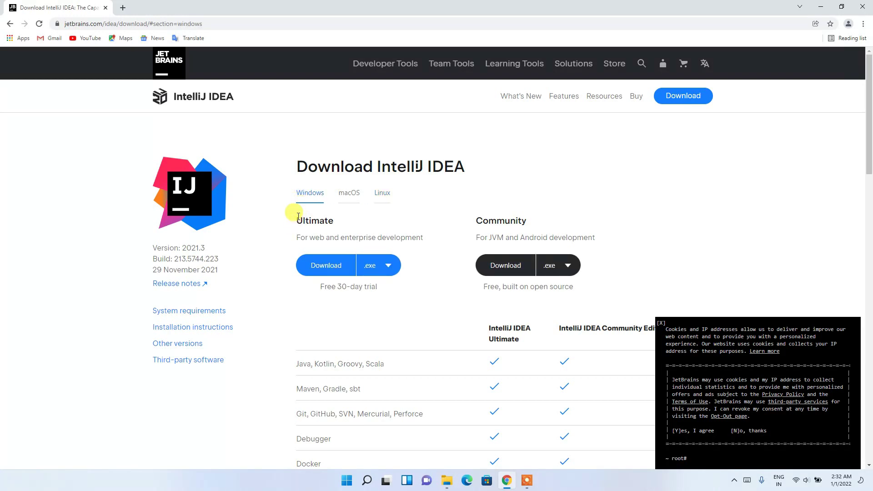
Highlight the Ultimate and Community edition headings on the Windows downloads
{"action": "left_click_drag", "start_coordinate": [298, 216], "coordinate": [339, 220]}
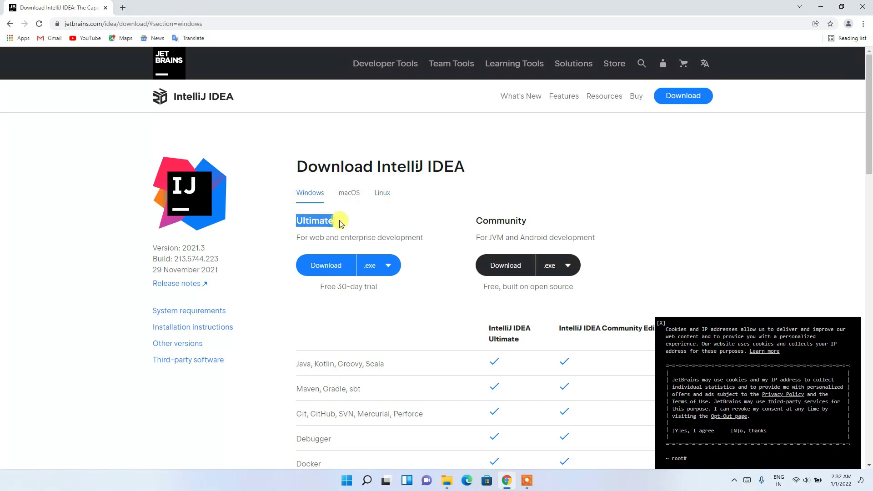
{"action": "double_click", "coordinate": [479, 222]}
{"action": "left_click", "coordinate": [479, 222]}
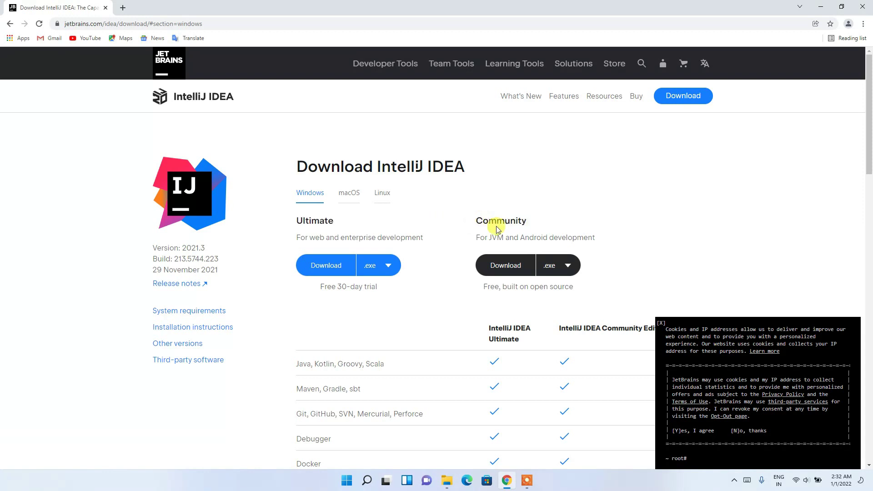
Start the Community .exe download, then cancel it and remove it from Chrome's Downloads list
{"action": "left_click", "coordinate": [509, 270]}
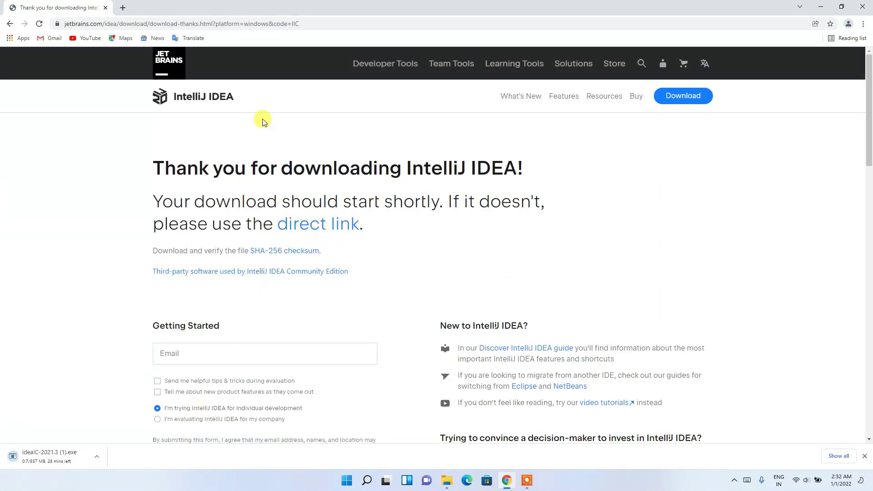
{"action": "left_click", "coordinate": [317, 20]}
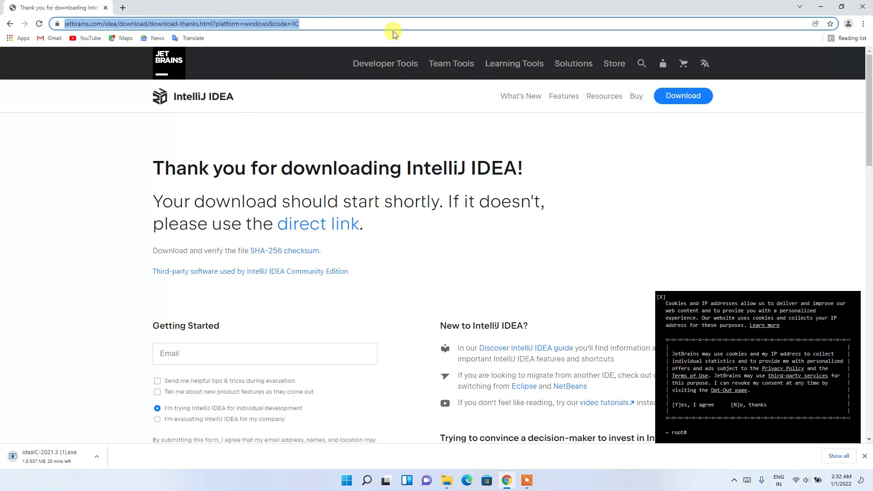
{"action": "left_click", "coordinate": [835, 461]}
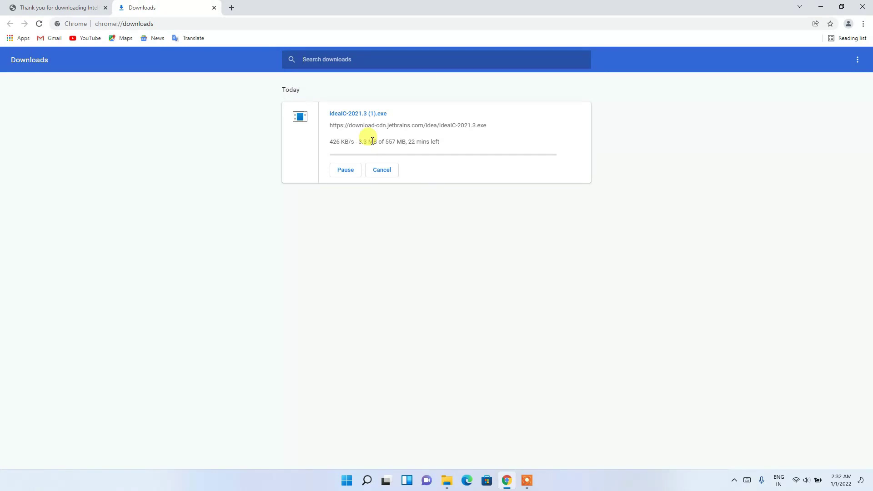
{"action": "left_click", "coordinate": [340, 177]}
{"action": "left_click", "coordinate": [379, 171]}
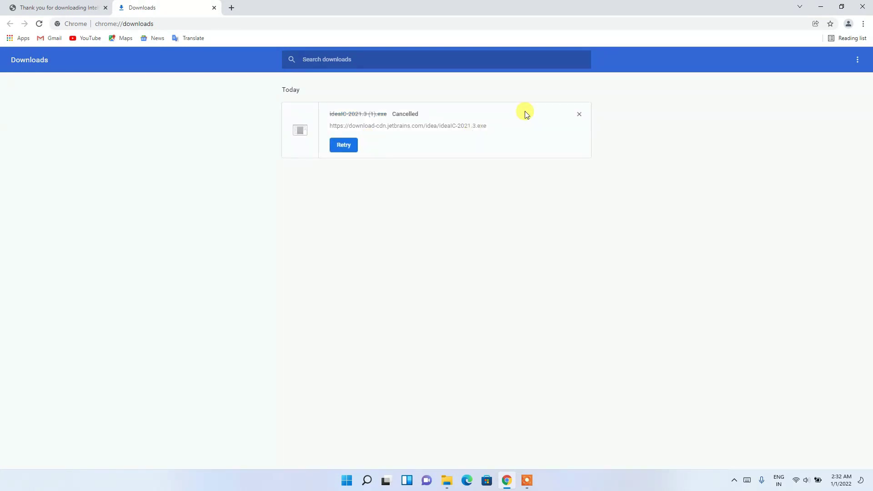
{"action": "left_click", "coordinate": [579, 116]}
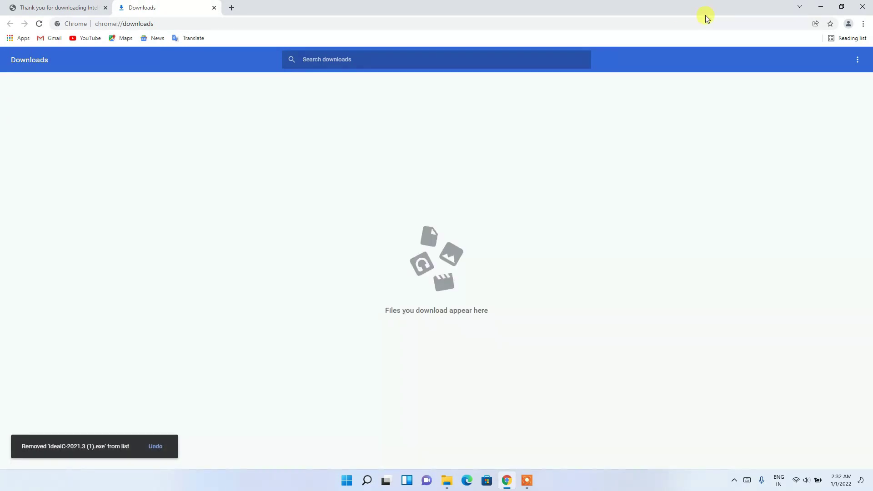
Run ideaIC-2021.3 from Downloads\Software in File Explorer and approve the UAC prompt
{"action": "left_click", "coordinate": [816, 6]}
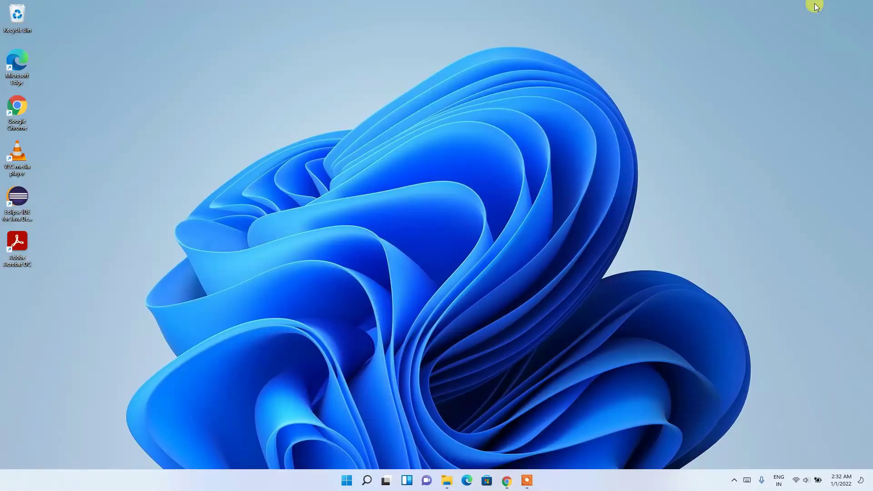
{"action": "left_click", "coordinate": [447, 481]}
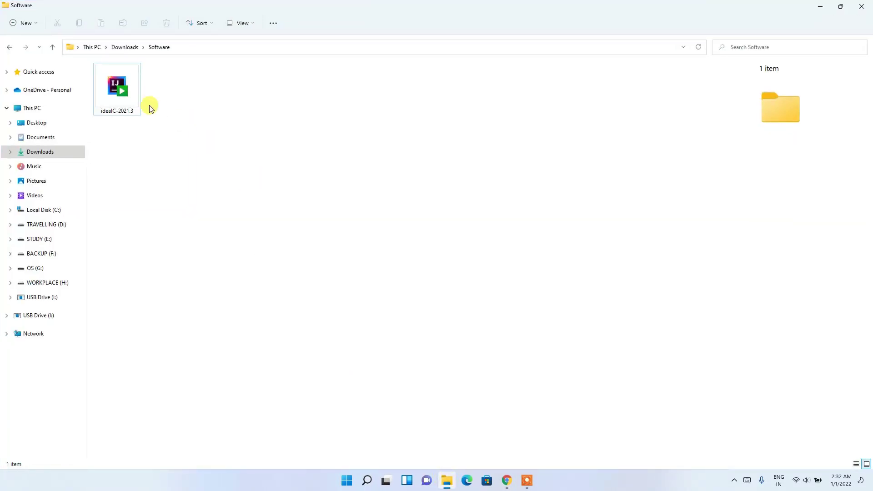
{"action": "left_click", "coordinate": [115, 91]}
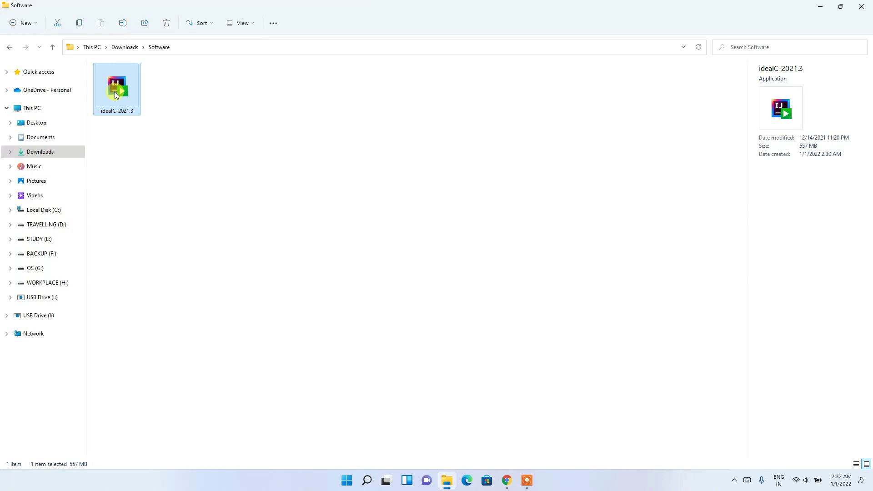
{"action": "double_click", "coordinate": [115, 91]}
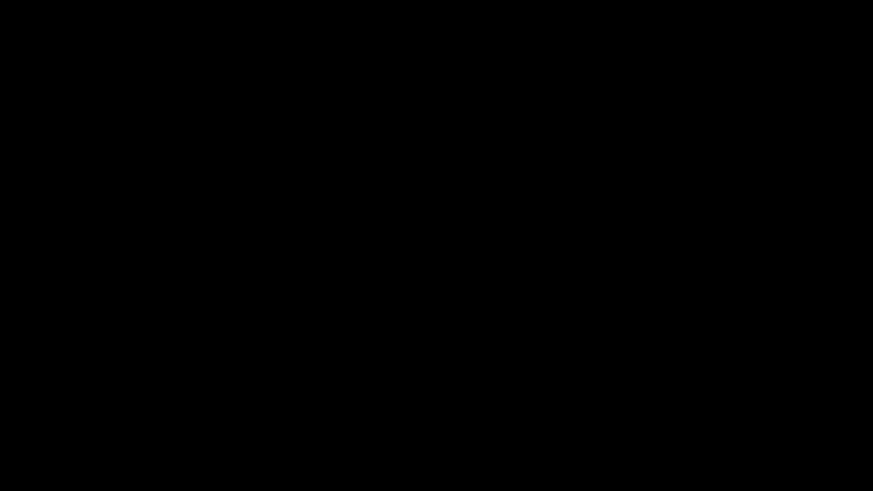
{"action": "left_click", "coordinate": [403, 312]}
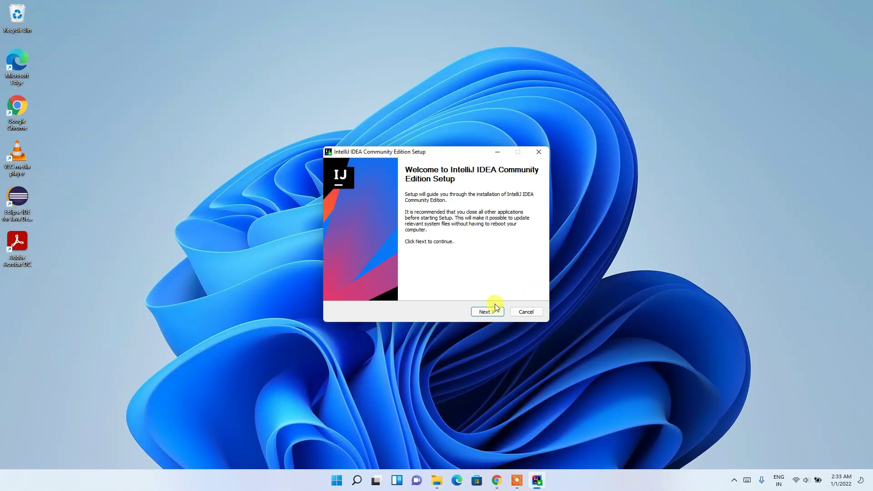
Move past the Welcome page, keeping the default destination folder
{"action": "left_click", "coordinate": [487, 312]}
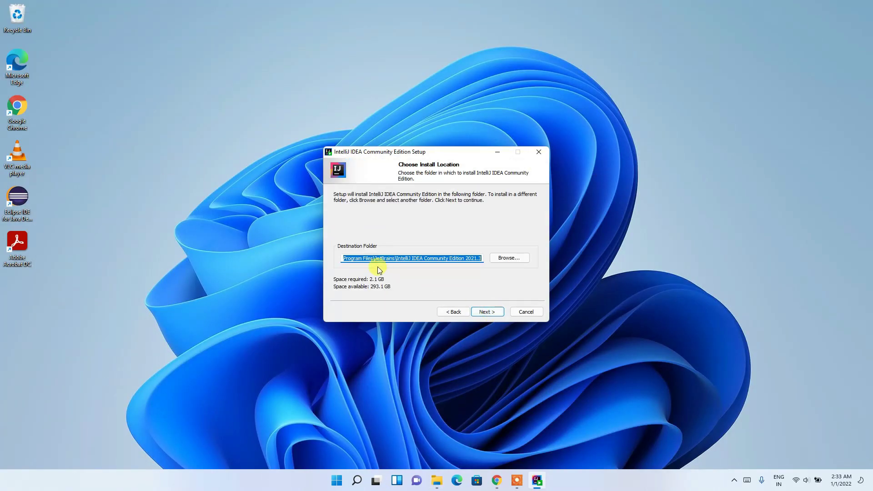
{"action": "left_click_drag", "start_coordinate": [347, 258], "coordinate": [535, 267]}
{"action": "left_click", "coordinate": [496, 312]}
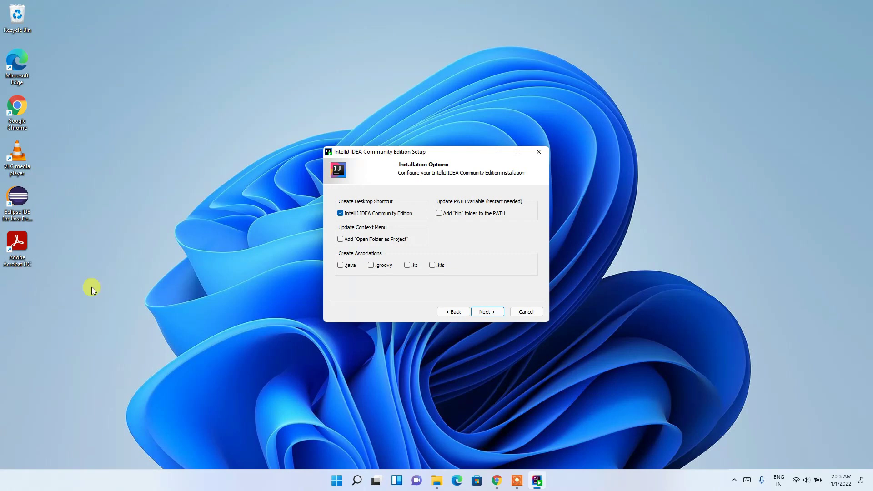
Tick 'Add Open Folder as Project', the .java association, and 'Add bin folder to the PATH'
{"action": "left_click", "coordinate": [382, 240]}
{"action": "left_click", "coordinate": [349, 266]}
{"action": "left_click", "coordinate": [476, 213]}
Keep JetBrains as the Start Menu folder and start the installation
{"action": "left_click", "coordinate": [493, 312]}
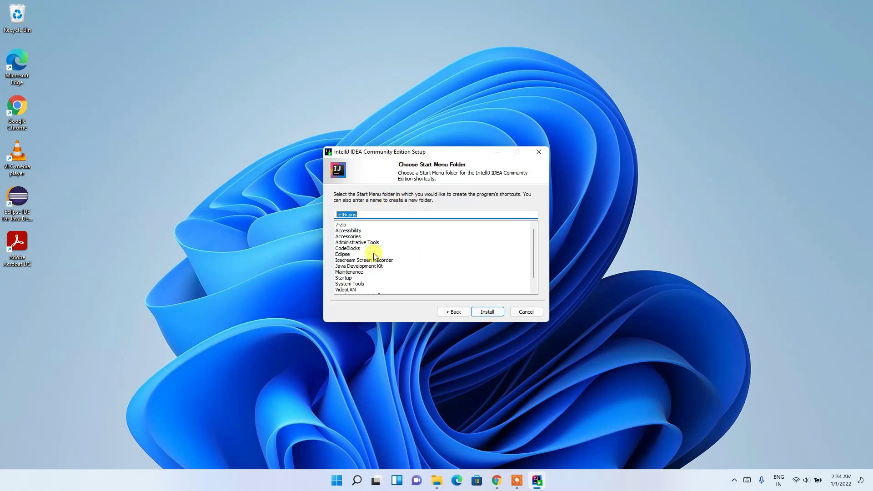
{"action": "left_click", "coordinate": [490, 312]}
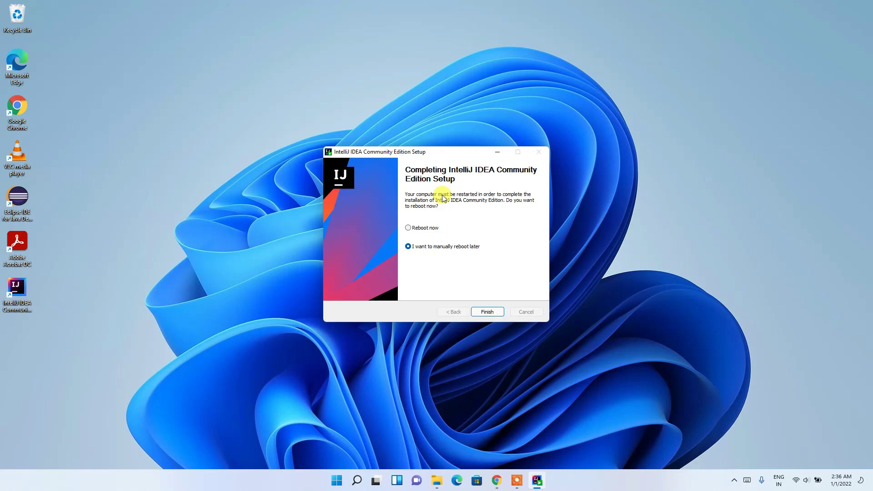
Select Reboot now and finish the setup wizard
{"action": "left_click", "coordinate": [429, 233]}
{"action": "key", "text": "Return"}
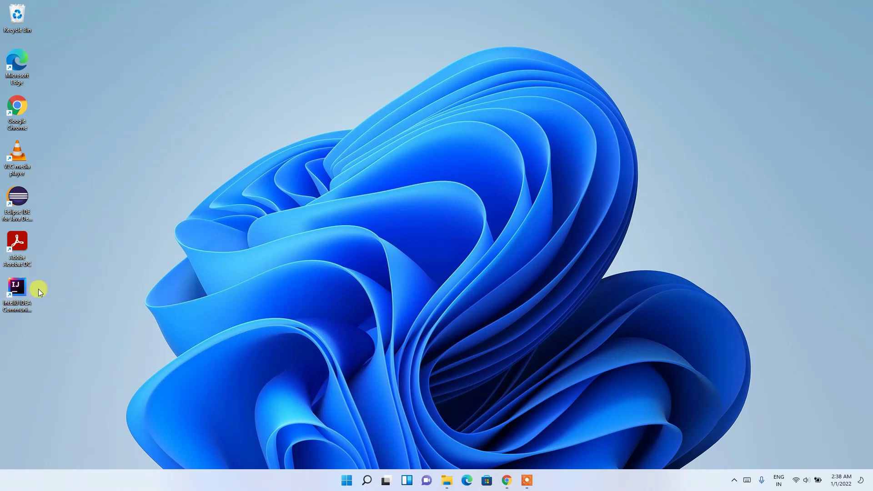
Launch IntelliJ IDEA from the desktop shortcut with 'Do not import settings' selected
{"action": "double_click", "coordinate": [16, 298]}
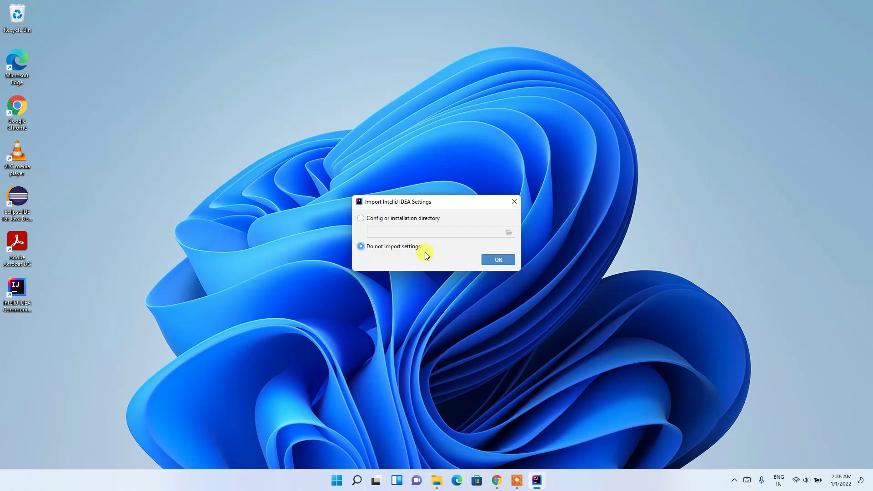
{"action": "left_click", "coordinate": [493, 262]}
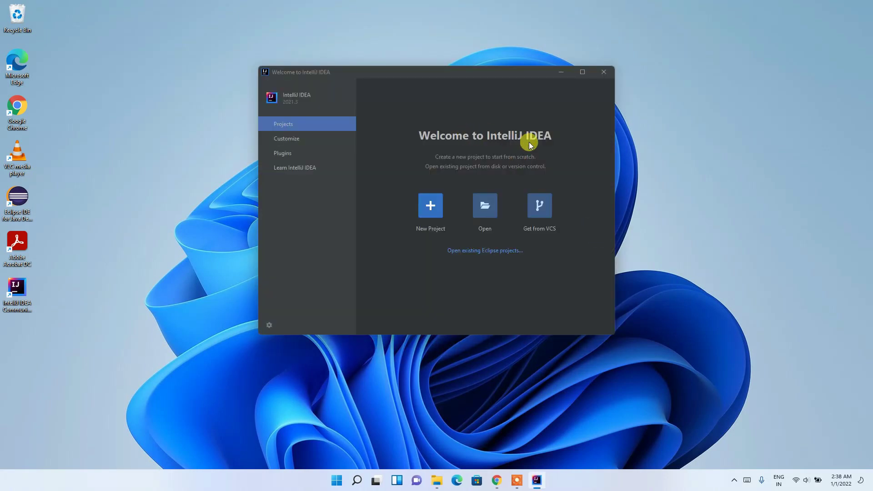
Start a new Java project on the 17 Oracle OpenJDK 17.0.1 SDK with no additional libraries
{"action": "left_click", "coordinate": [582, 71]}
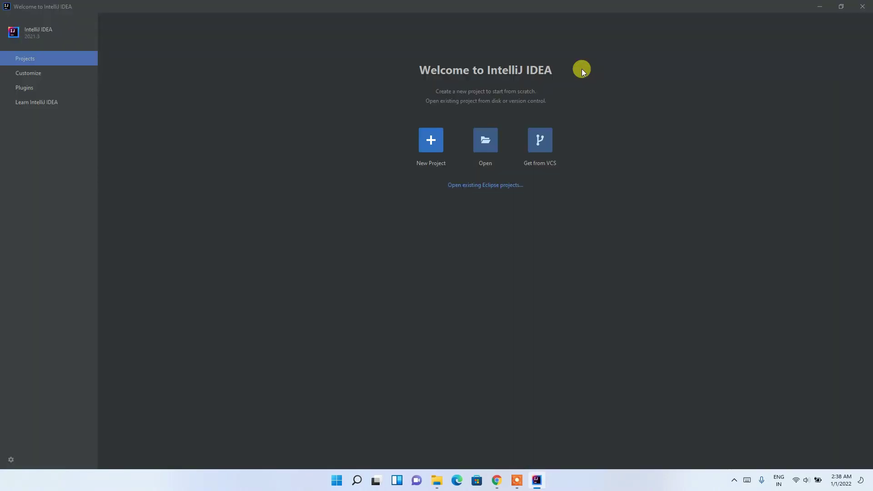
{"action": "left_click", "coordinate": [433, 150]}
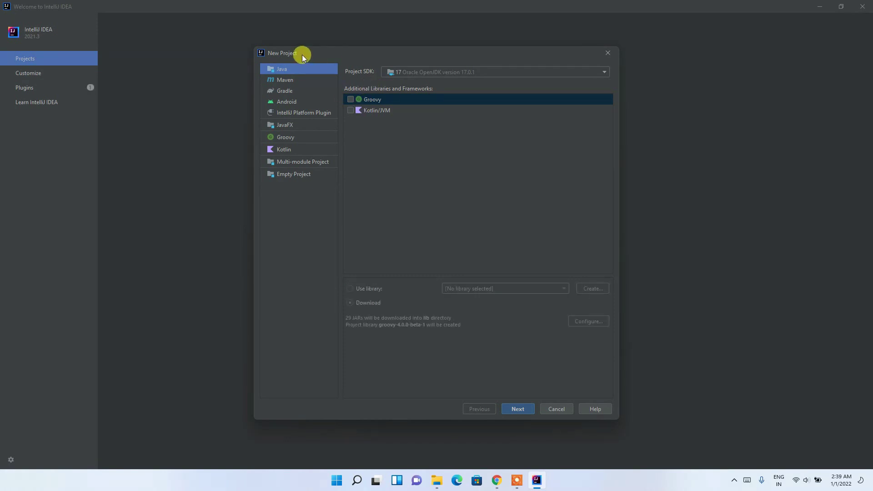
{"action": "left_click_drag", "start_coordinate": [302, 55], "coordinate": [331, 53]}
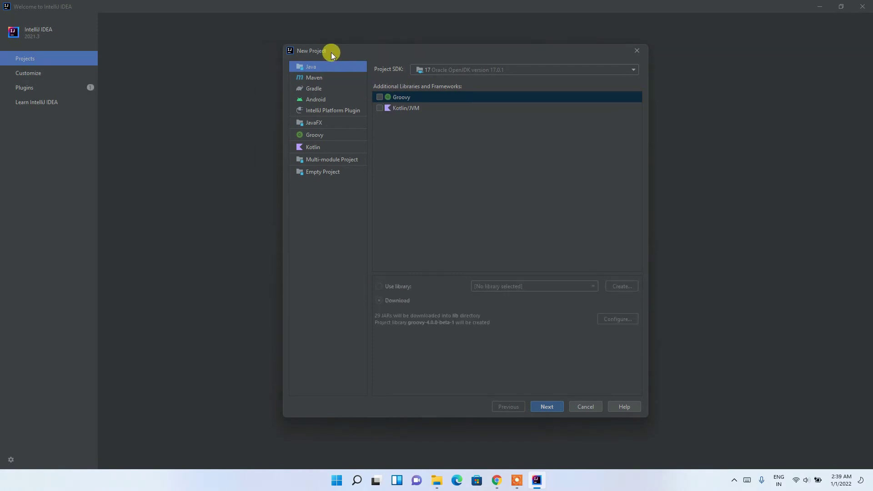
{"action": "left_click", "coordinate": [506, 70]}
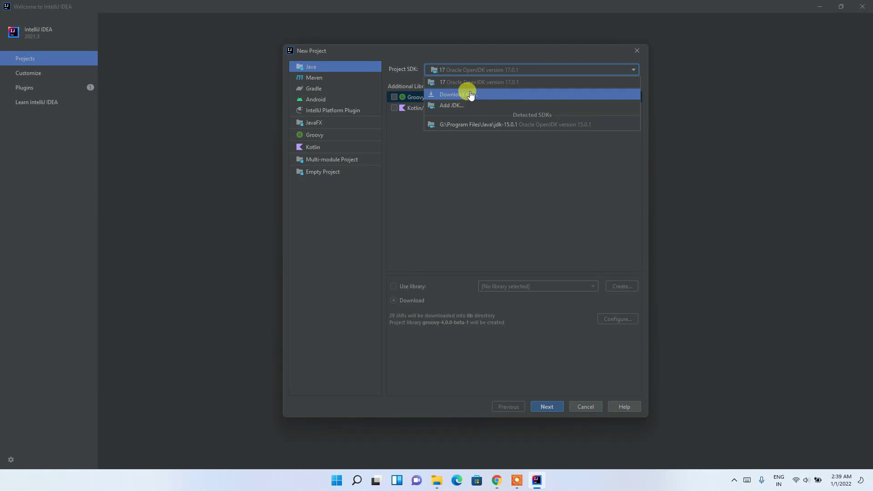
{"action": "left_click", "coordinate": [463, 196]}
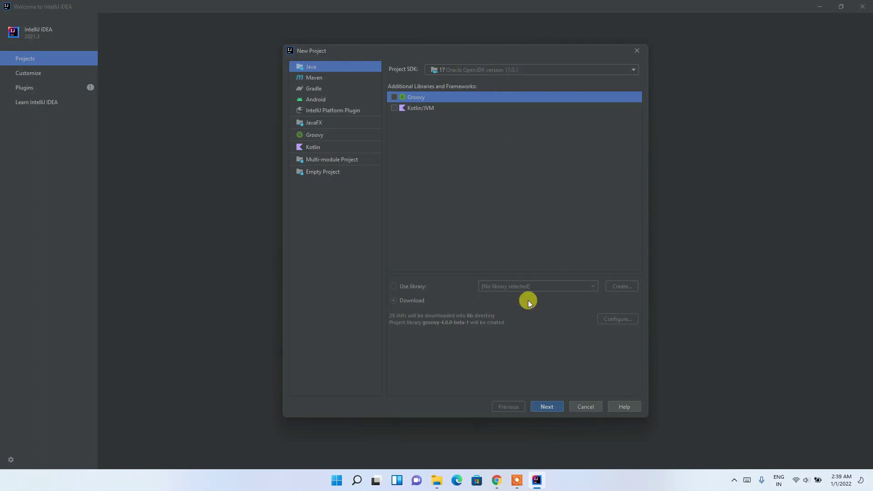
{"action": "left_click", "coordinate": [553, 409]}
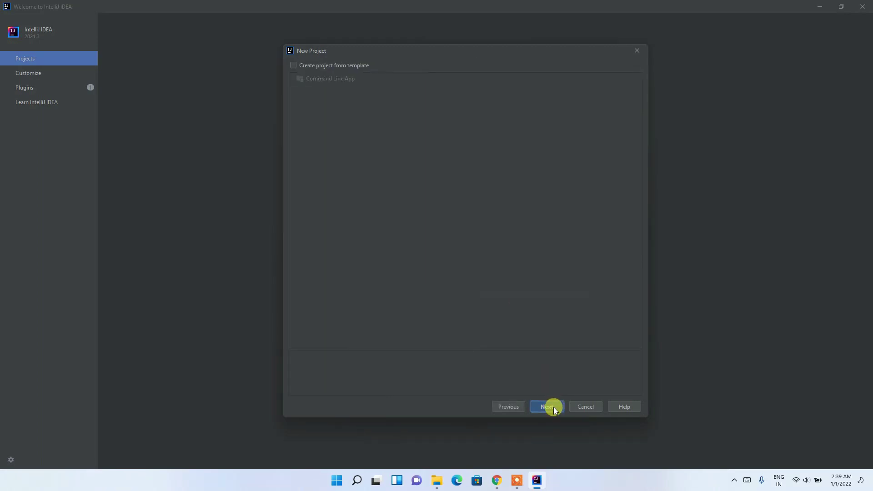
Choose to create the project from the Command Line App template
{"action": "left_click", "coordinate": [314, 65]}
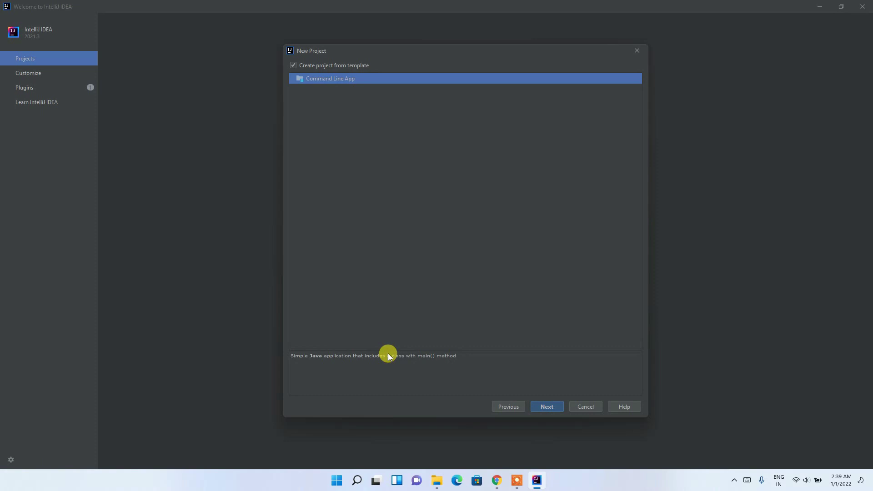
{"action": "left_click_drag", "start_coordinate": [389, 354], "coordinate": [497, 370]}
{"action": "left_click", "coordinate": [497, 370]}
{"action": "left_click", "coordinate": [555, 410]}
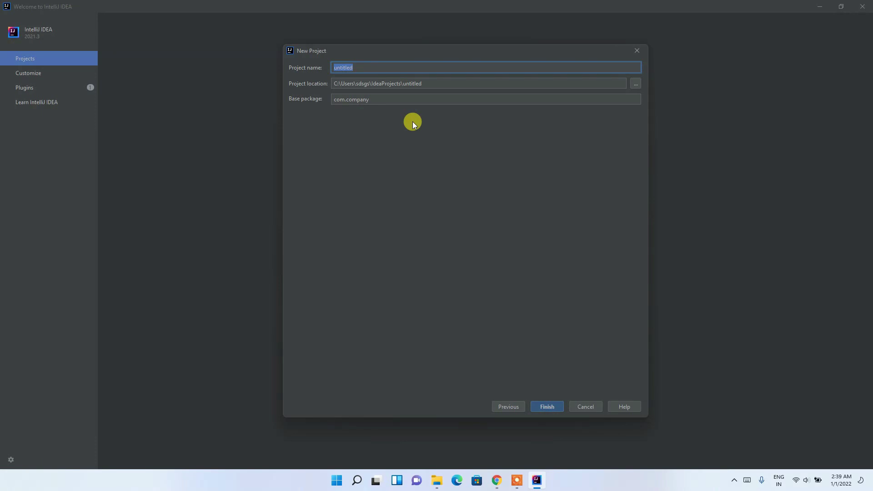
Name the project 'HelloWorld' and finish creating it
{"action": "type", "text": "HelloWoerl"}
{"action": "key", "text": "BackSpace"}
{"action": "key", "text": "BackSpace"}
{"action": "key", "text": "BackSpace"}
{"action": "type", "text": "rld"}
{"action": "left_click", "coordinate": [554, 407]}
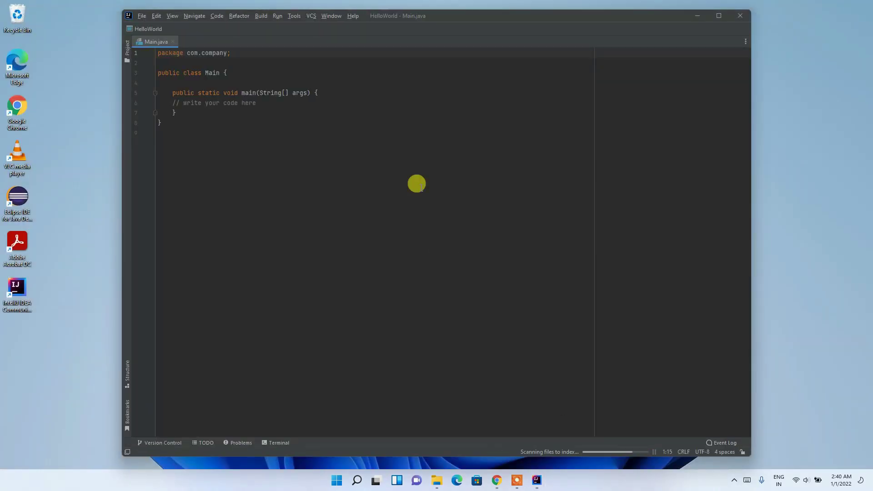
Maximize the IntelliJ IDEA window and close the Tip of the Day dialog
{"action": "left_click_drag", "start_coordinate": [335, 158], "coordinate": [93, 6]}
{"action": "left_click", "coordinate": [274, 102]}
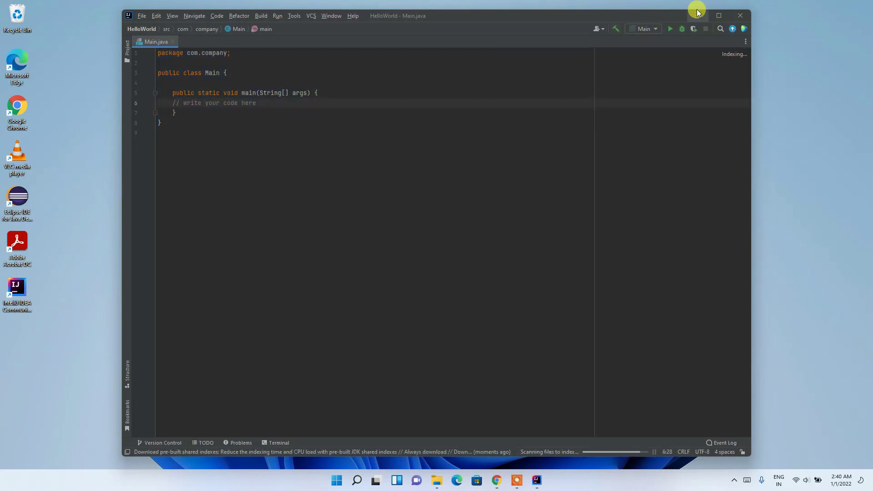
{"action": "left_click", "coordinate": [719, 15]}
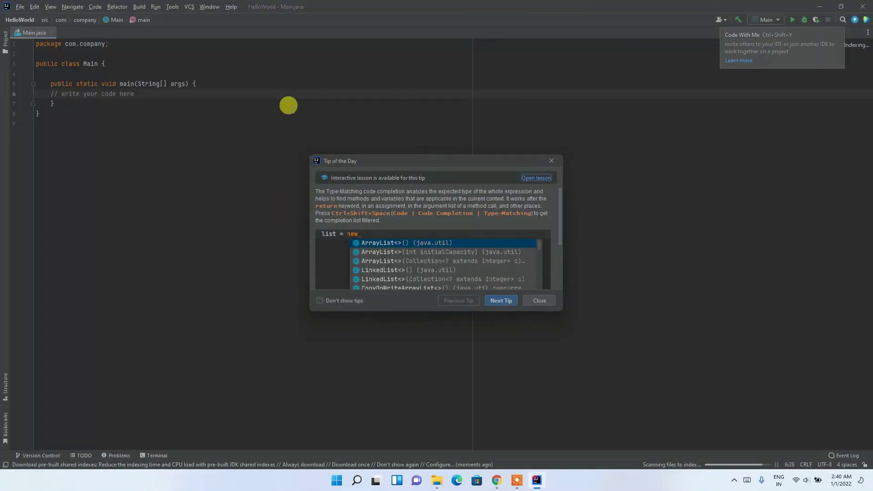
{"action": "left_click", "coordinate": [546, 302]}
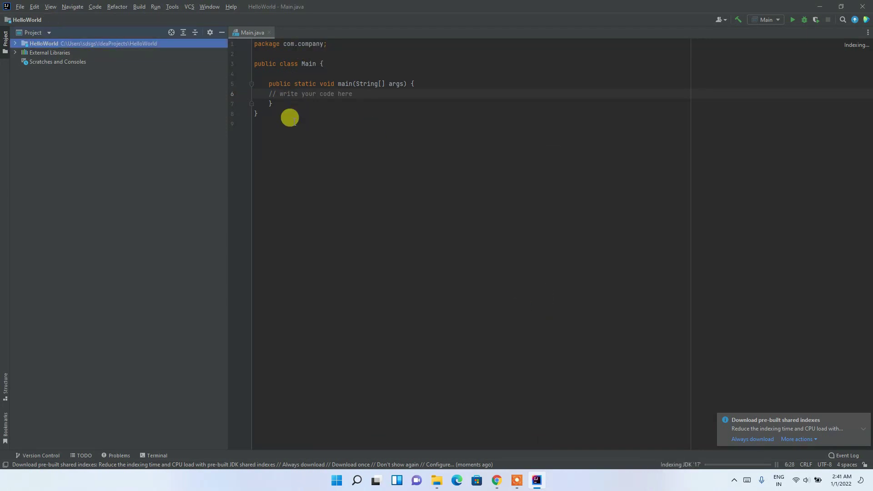
Insert a new indented line after the comment on line 6 of Main.java
{"action": "left_click", "coordinate": [286, 141]}
{"action": "key", "text": "ctrl+a"}
{"action": "left_click", "coordinate": [331, 94]}
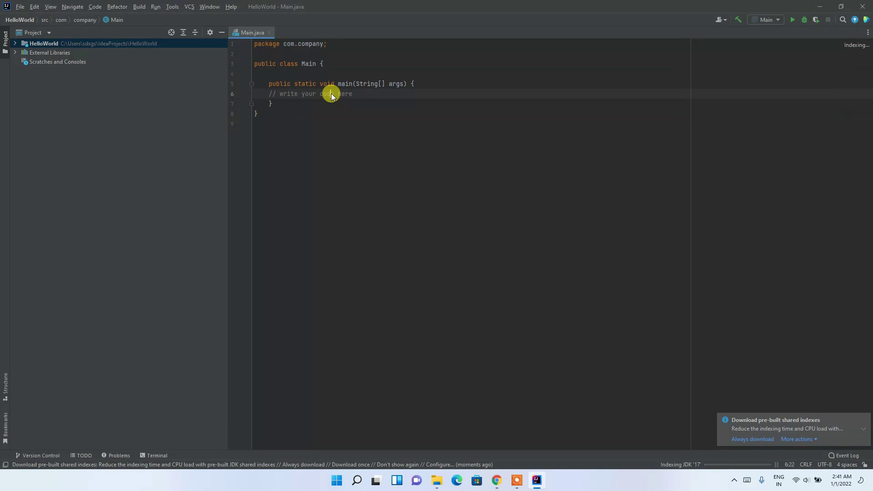
{"action": "mouse_move", "coordinate": [362, 93]}
{"action": "left_mouse_down"}
{"action": "mouse_move", "coordinate": [267, 90]}
{"action": "mouse_move", "coordinate": [359, 93]}
{"action": "left_mouse_up"}
{"action": "left_click", "coordinate": [358, 94]}
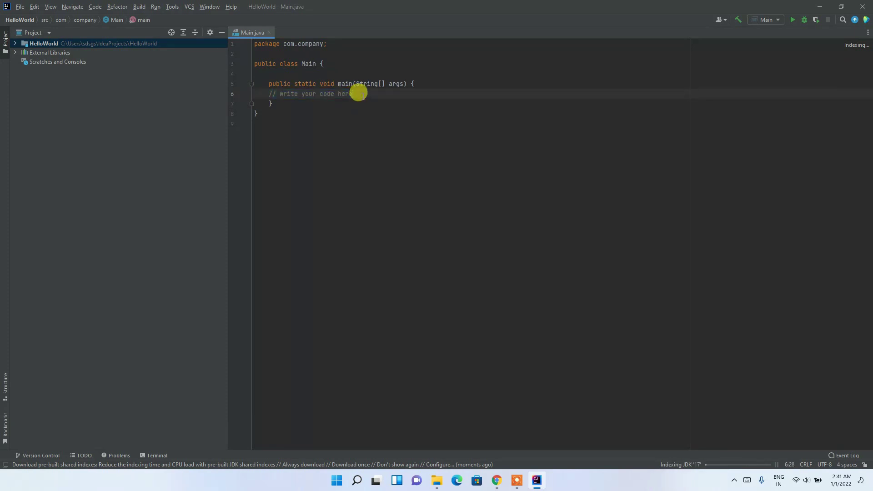
{"action": "key", "text": "Return"}
Write System.out.println("hello world!!"); on line 7 inside main
{"action": "type", "text": "S"}
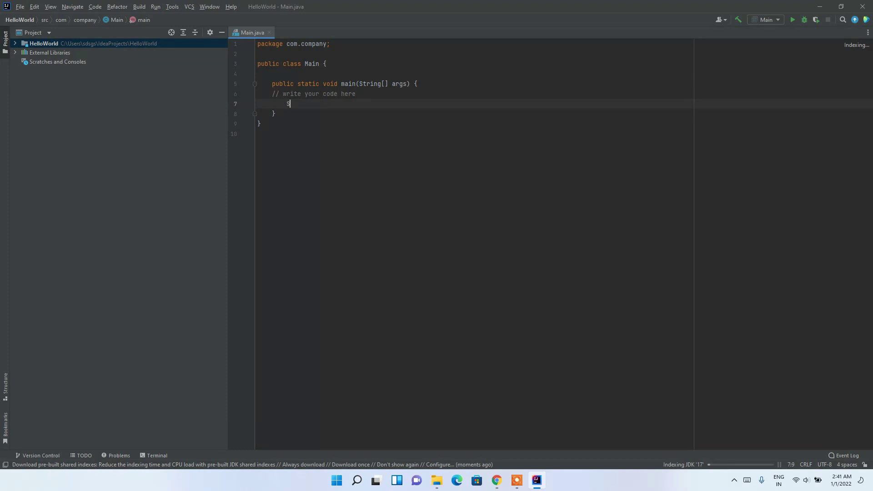
{"action": "type", "text": "ystem.out.p"}
{"action": "type", "text": "rintln"}
{"action": "type", "text": "("}
{"action": "type", "text": "\""}
{"action": "type", "text": "hel"}
{"action": "type", "text": "lo worl"}
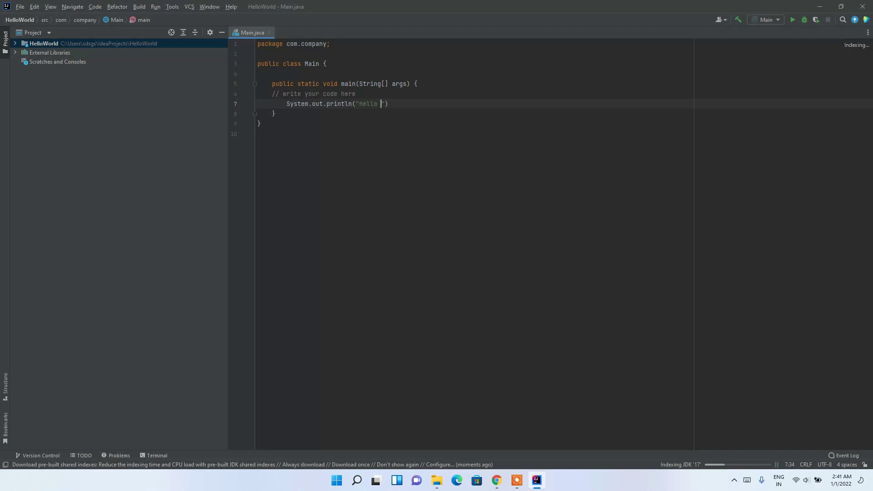
{"action": "type", "text": "d!!\");"}
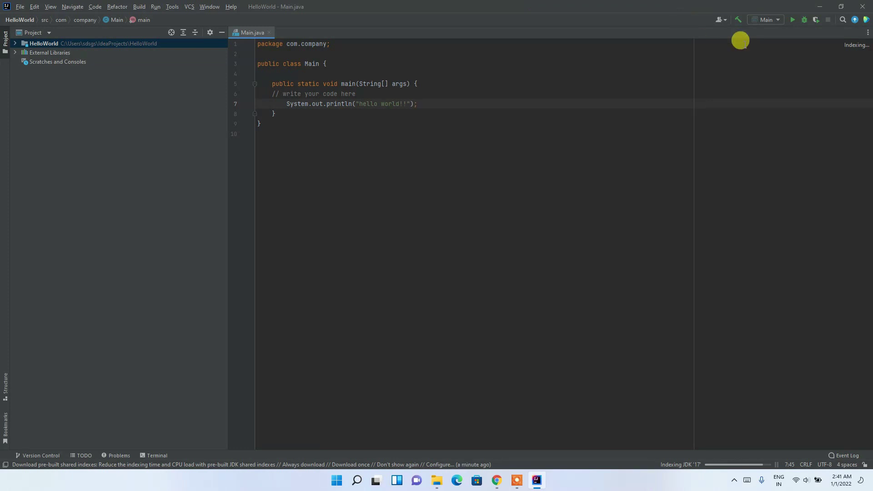
Run the Main class and select the printed 'hello world!!' line in the output
{"action": "left_click", "coordinate": [792, 20]}
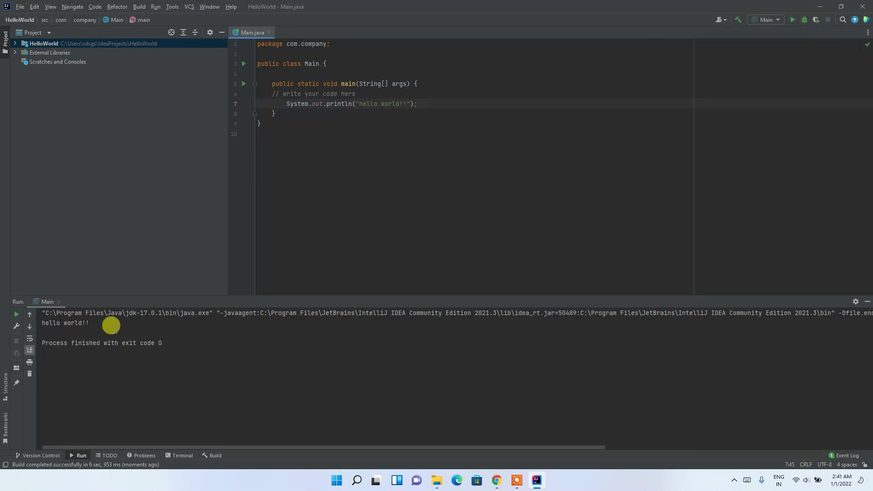
{"action": "left_click_drag", "start_coordinate": [43, 329], "coordinate": [17, 320]}
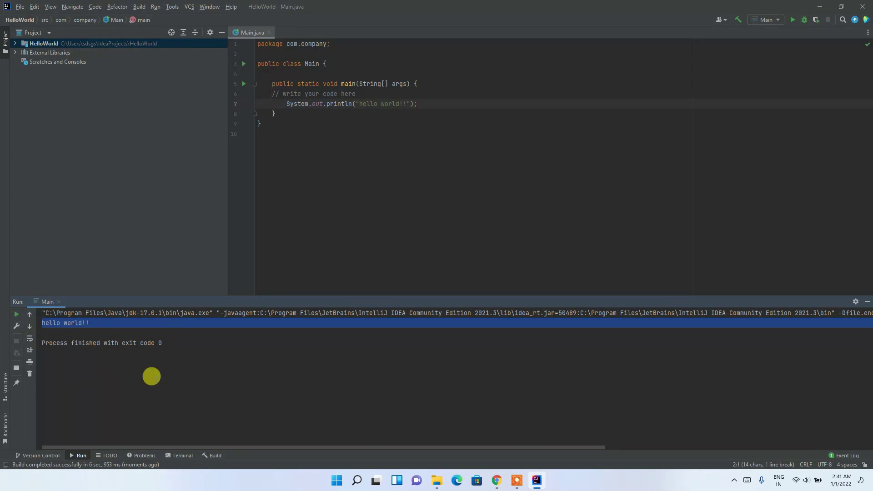